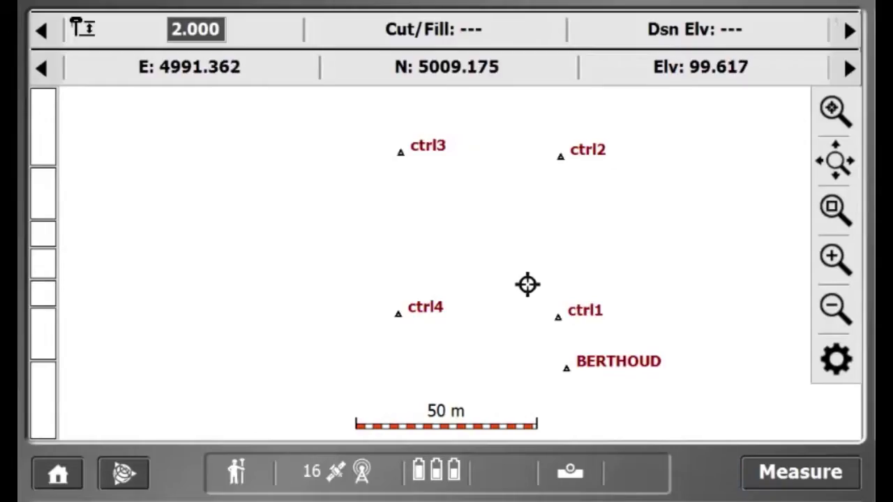
Step: Start a new line with line type set to Outer Boundary
click(573, 472)
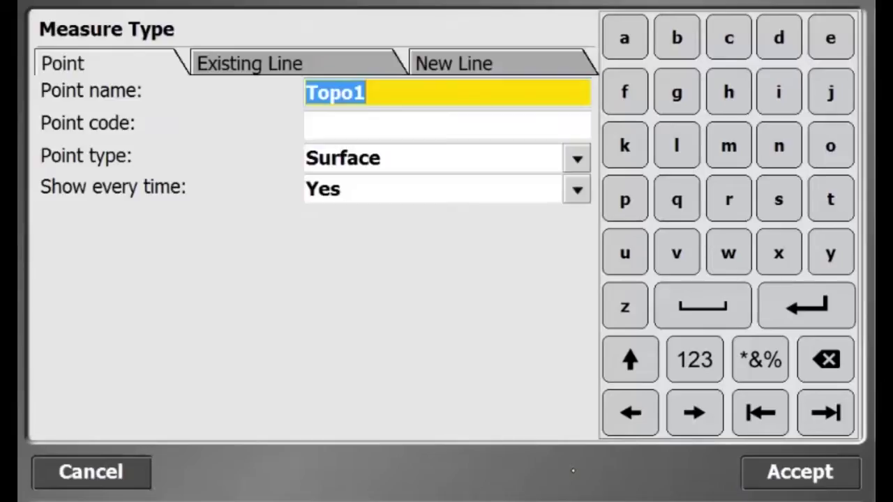
click(498, 62)
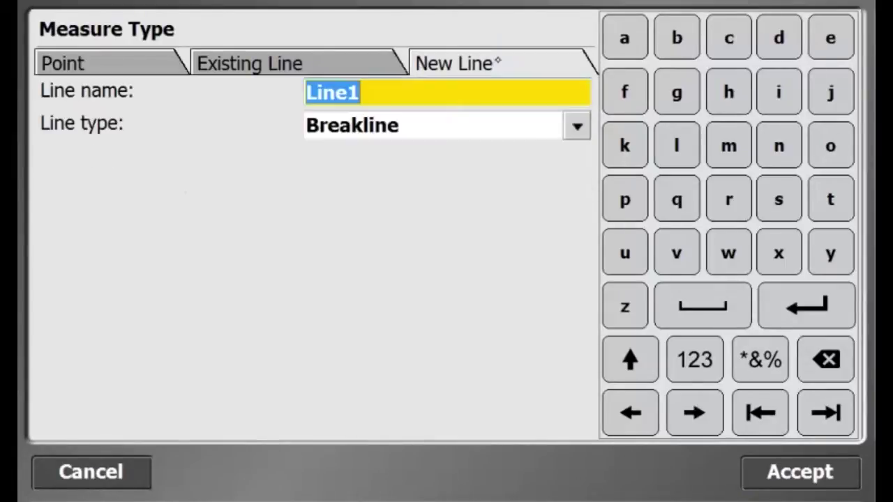
click(578, 126)
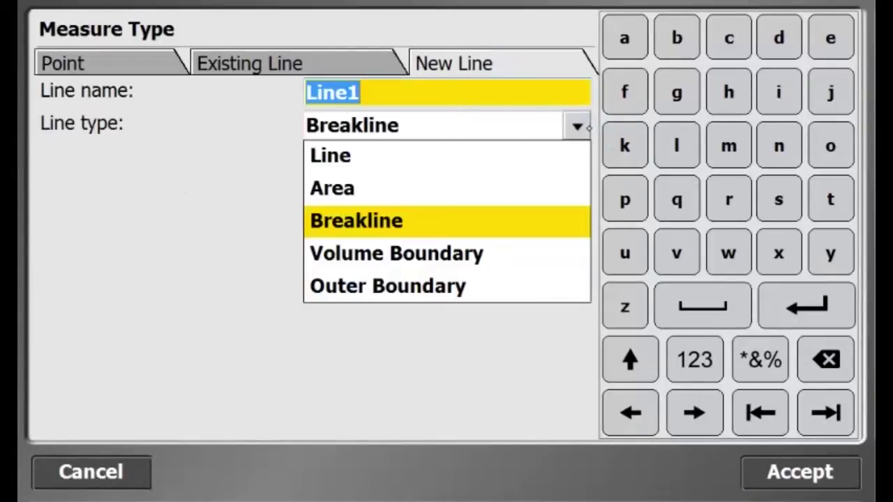
click(388, 286)
Step: Rename the new line from Line1 to Lot
click(413, 85)
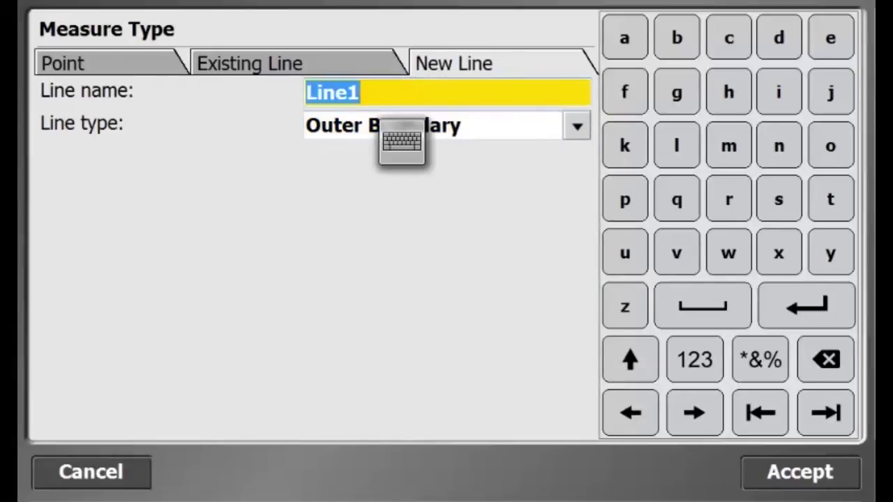
click(631, 360)
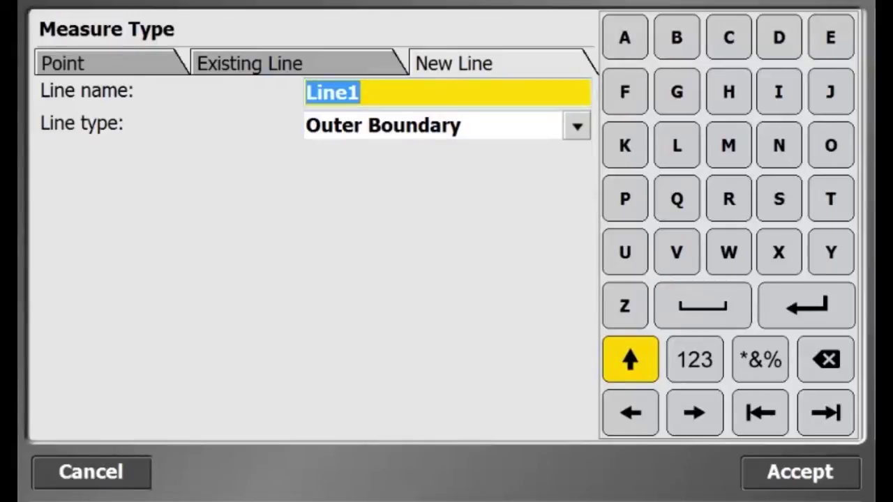
click(630, 359)
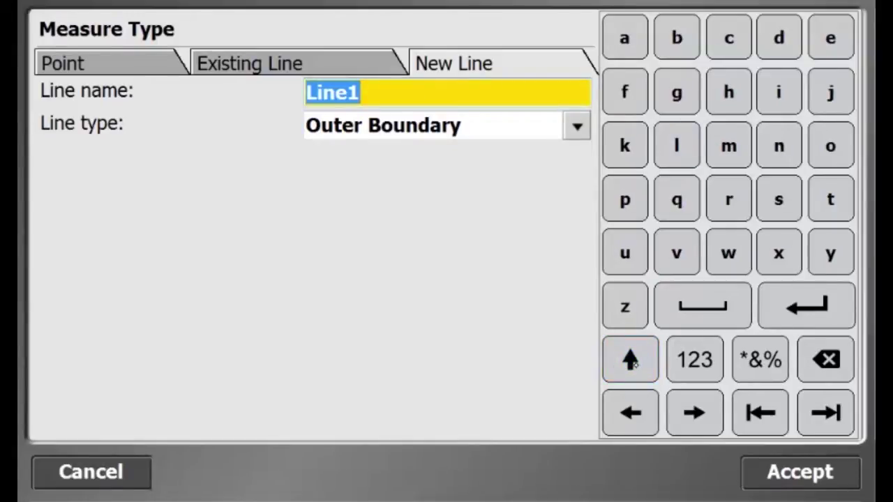
click(428, 94)
click(402, 141)
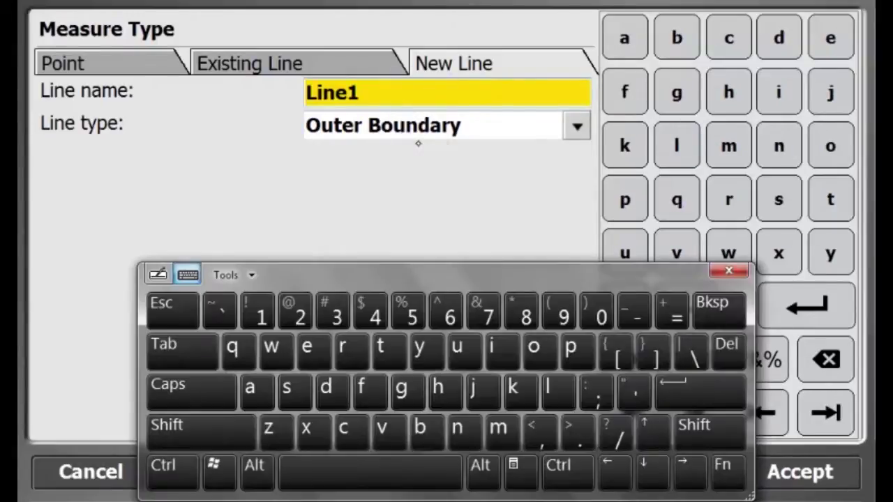
click(720, 311)
click(719, 311)
click(719, 311)
click(720, 311)
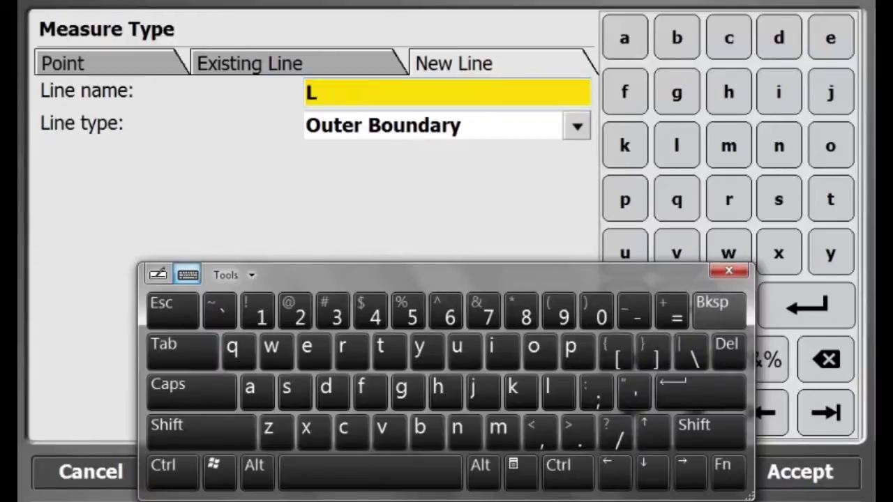
click(541, 352)
click(380, 349)
click(729, 271)
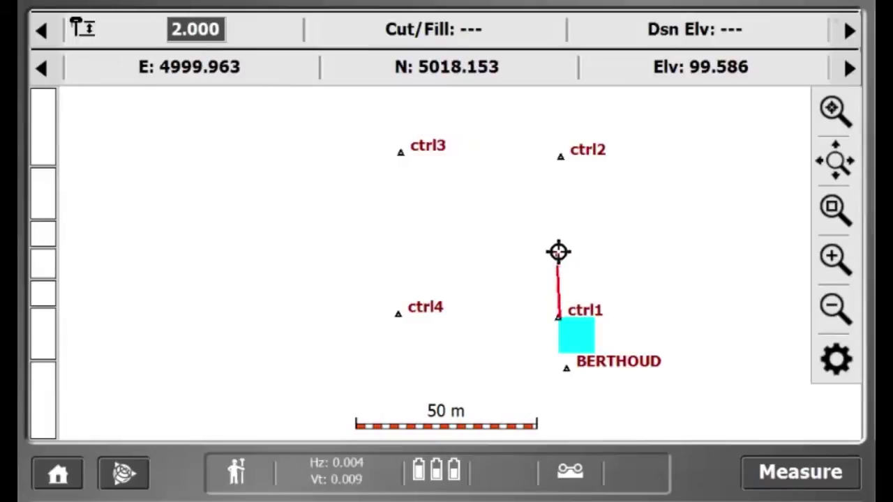
Step: Store a boundary point partway north from ctrl1, then another at ctrl2
key(Return)
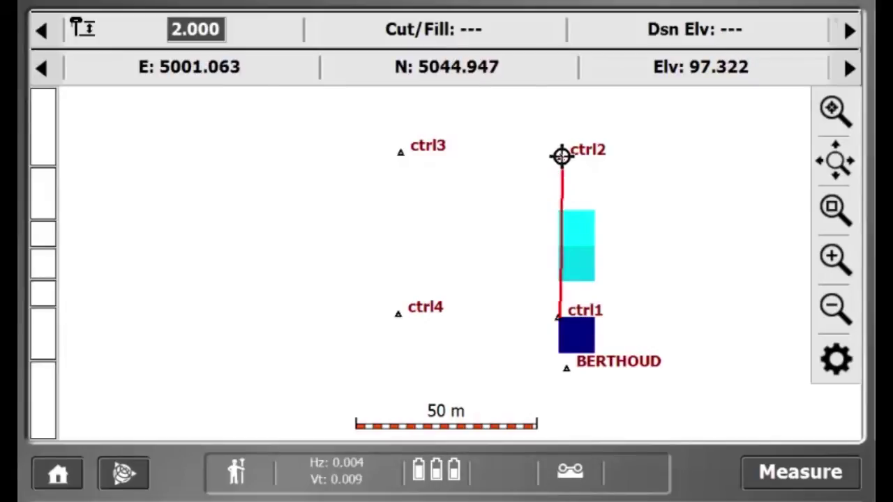
key(Return)
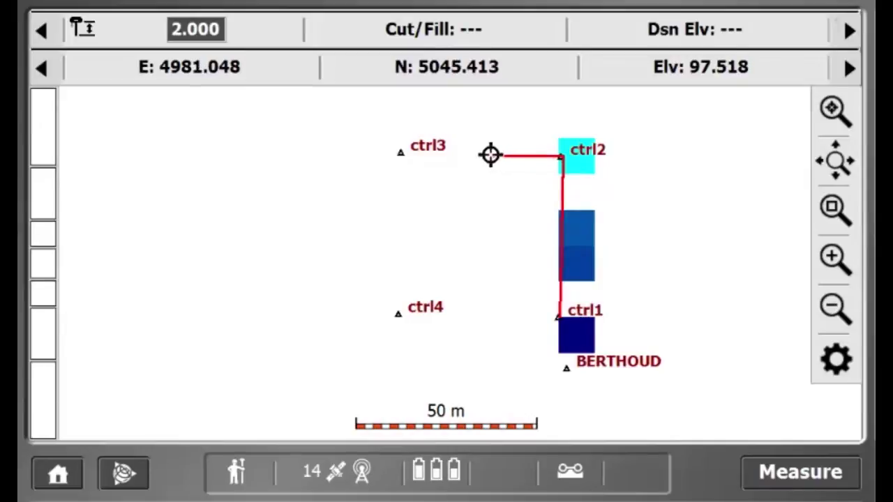
Step: Store boundary points along the ctrl2–ctrl3 edge, near ctrl3, and at ctrl4
click(824, 469)
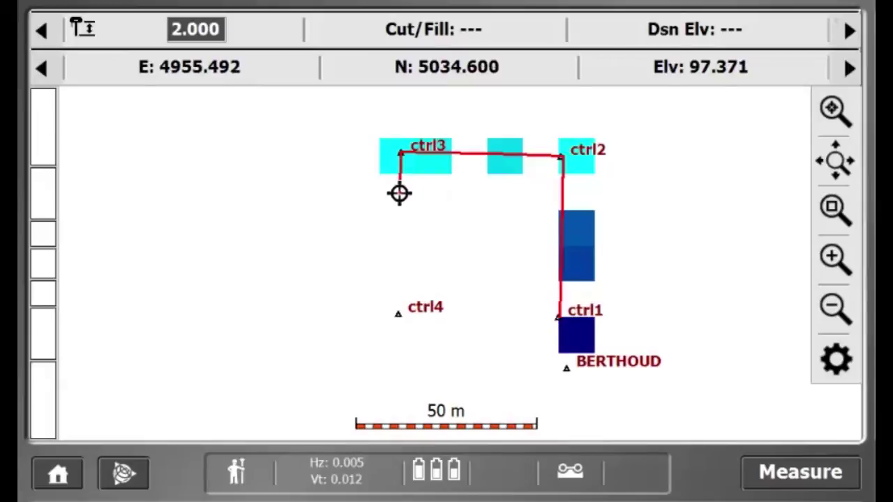
click(800, 473)
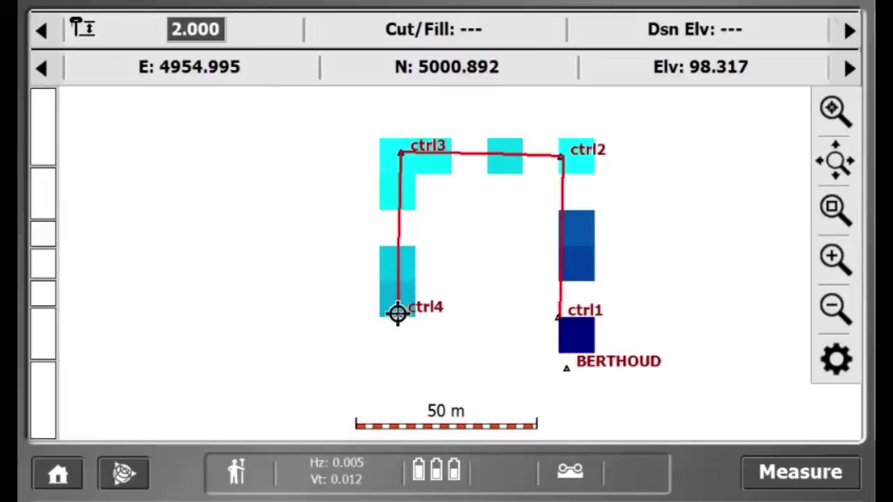
click(837, 477)
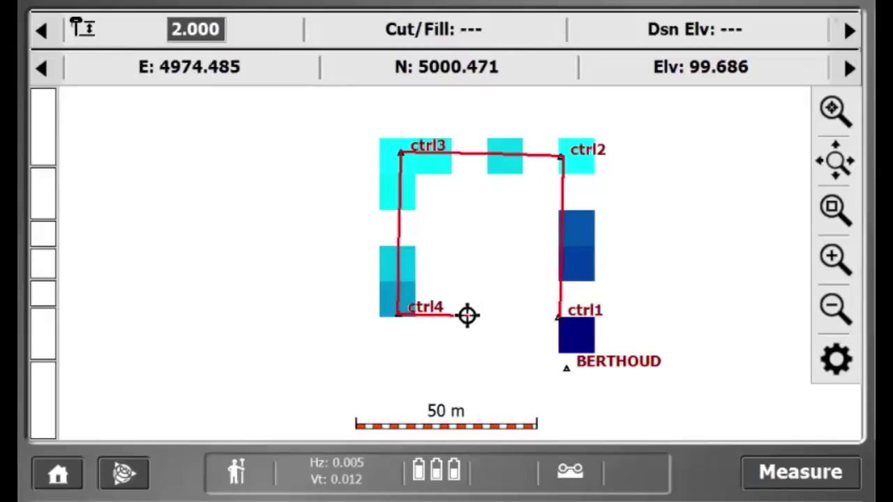
Step: Store two boundary points along the bottom edge from ctrl4 toward ctrl1, then bring up Measure Type
click(801, 473)
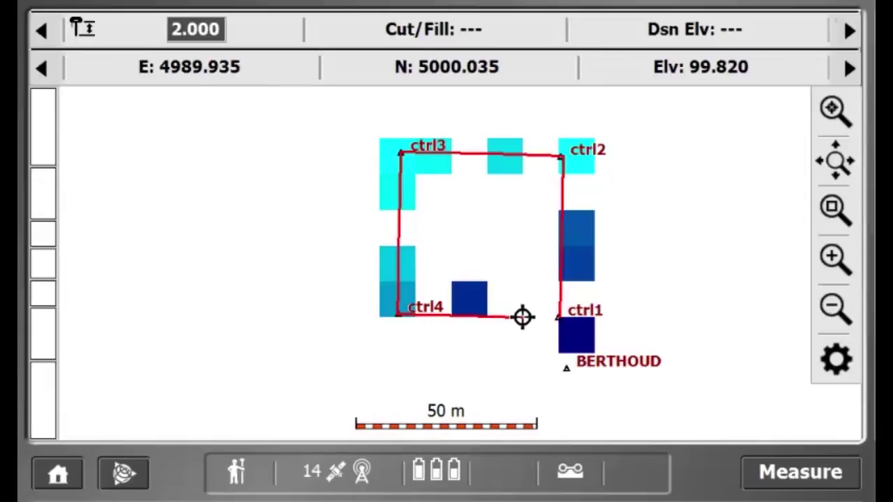
click(817, 472)
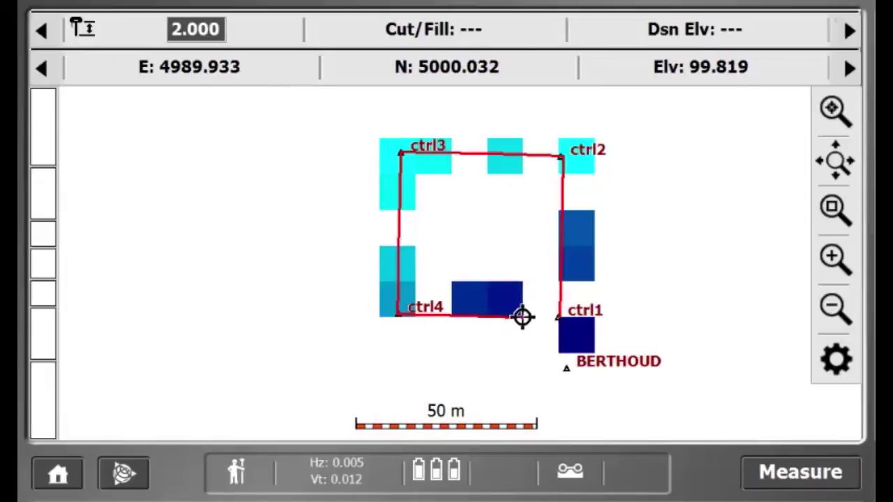
click(582, 466)
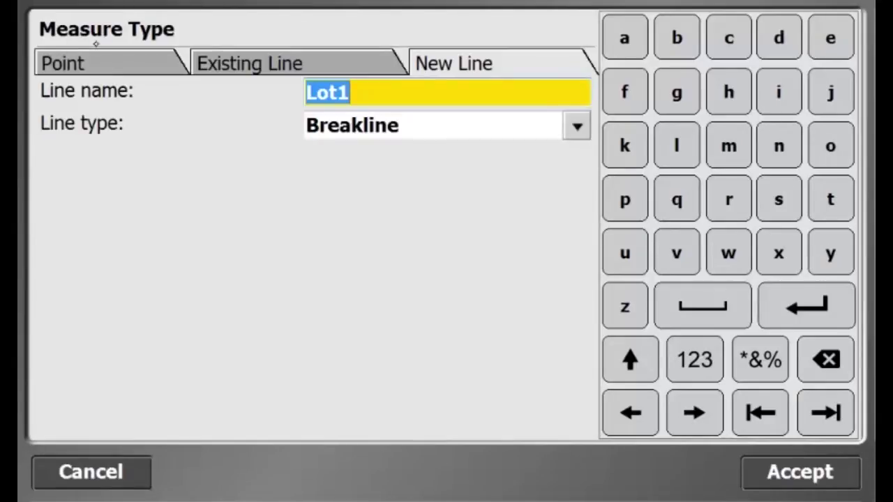
Step: Switch to Point measurement and enter the point code SL
click(68, 63)
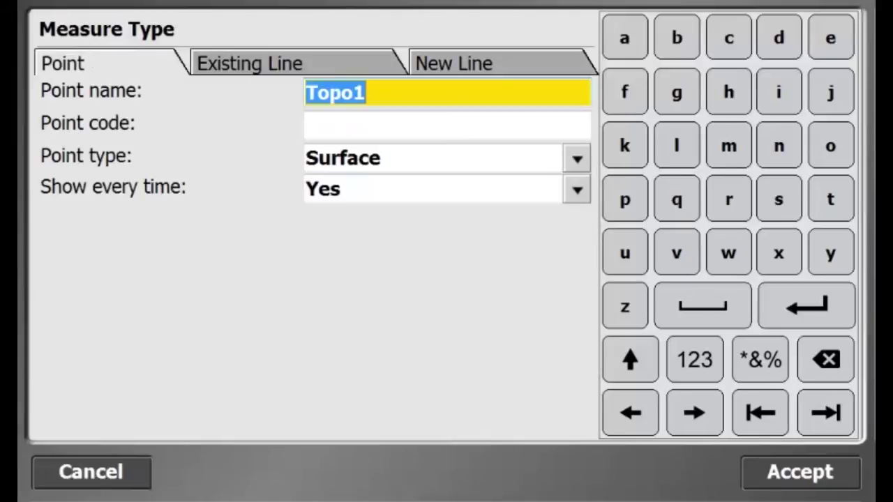
click(432, 132)
click(631, 360)
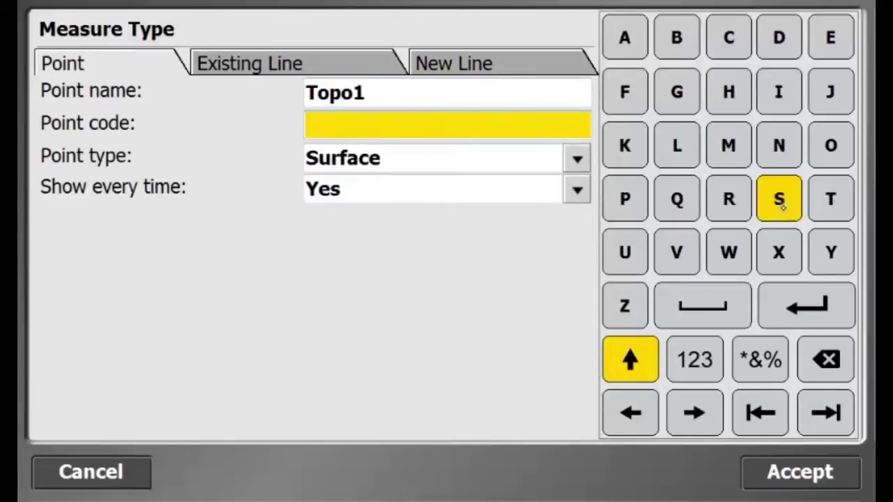
click(626, 357)
click(630, 360)
click(630, 360)
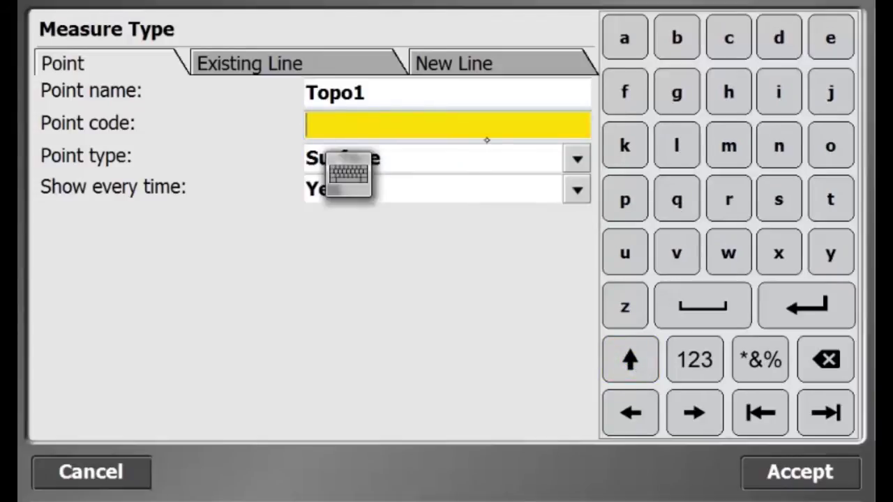
click(352, 181)
key(shift)
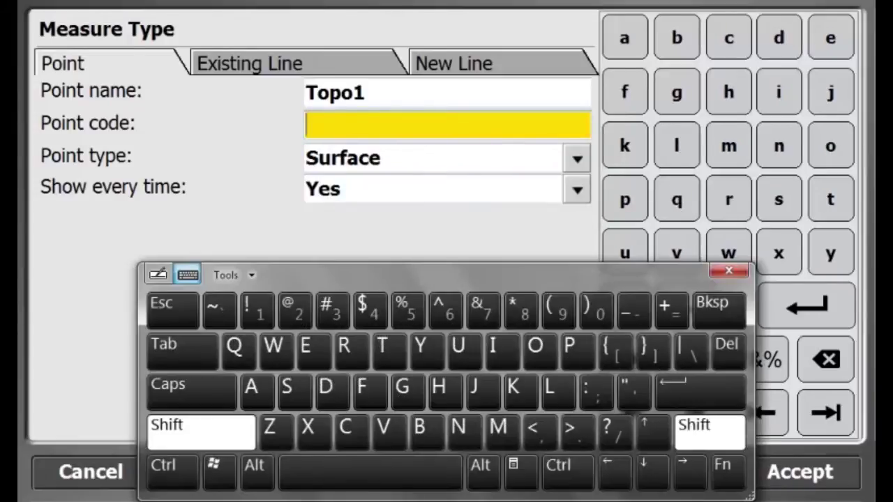
text(S)
key(shift)
text(L)
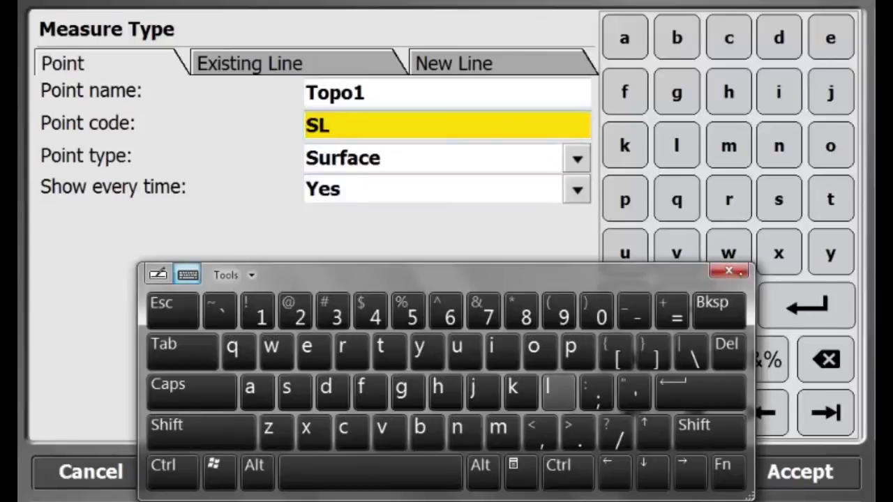
click(728, 271)
Step: Set Show every time to No and accept the point settings
click(577, 194)
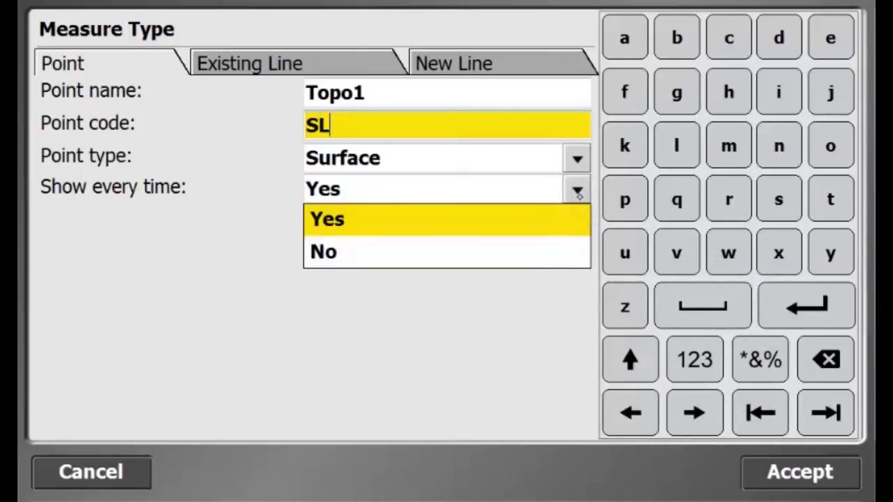
click(425, 251)
click(815, 472)
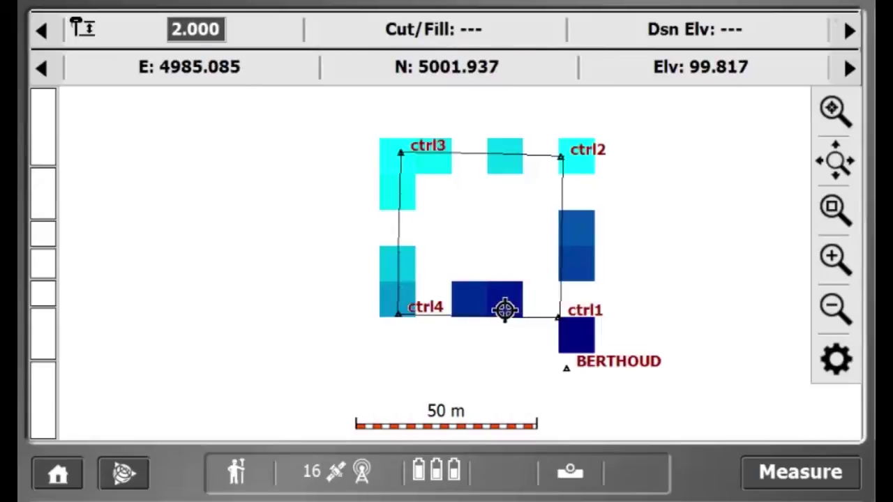
Step: Measure four SL surface points across the lower middle and right interior
click(830, 480)
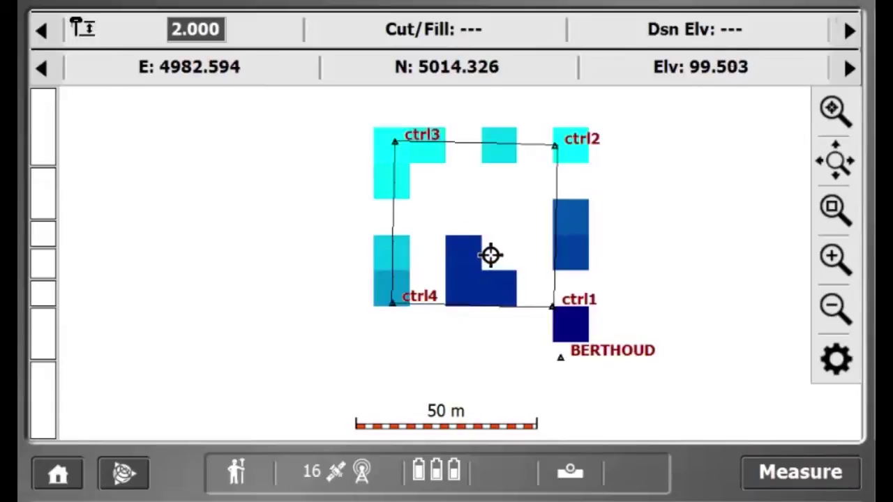
click(833, 472)
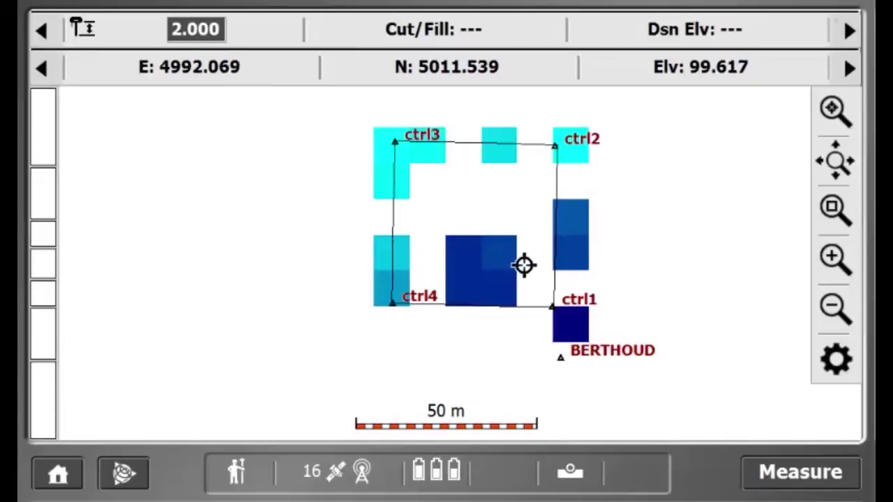
click(838, 480)
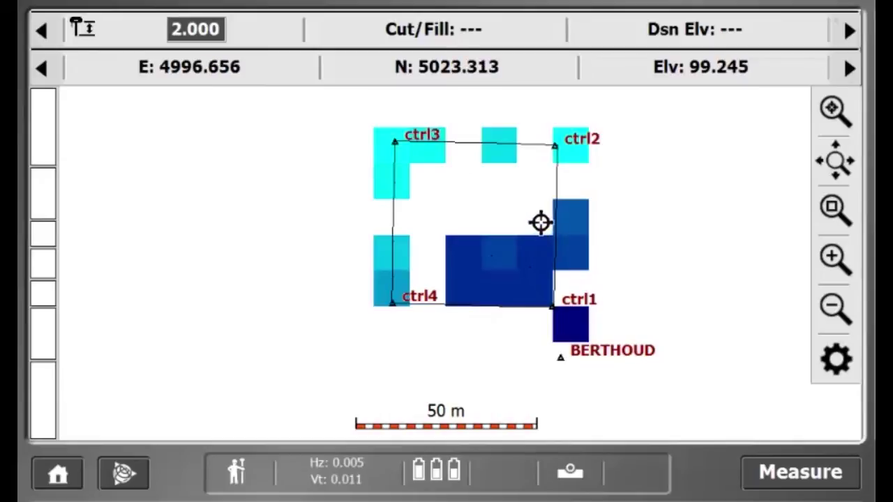
click(841, 472)
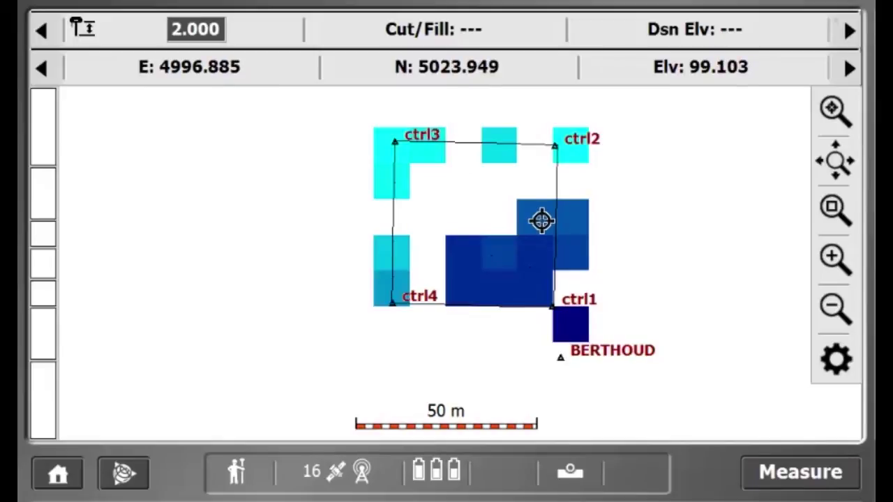
Step: Switch the rover to Walking mode and set the vertical height to 2.2
click(240, 472)
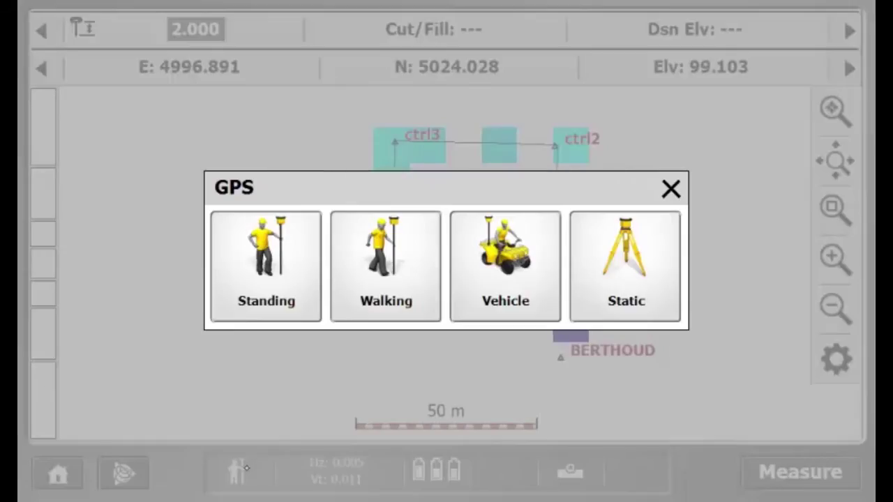
click(411, 267)
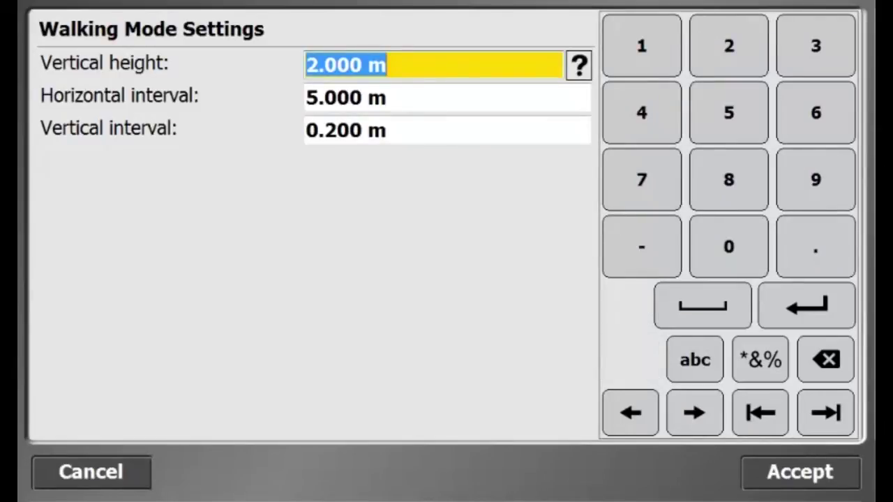
click(739, 37)
click(415, 66)
click(423, 114)
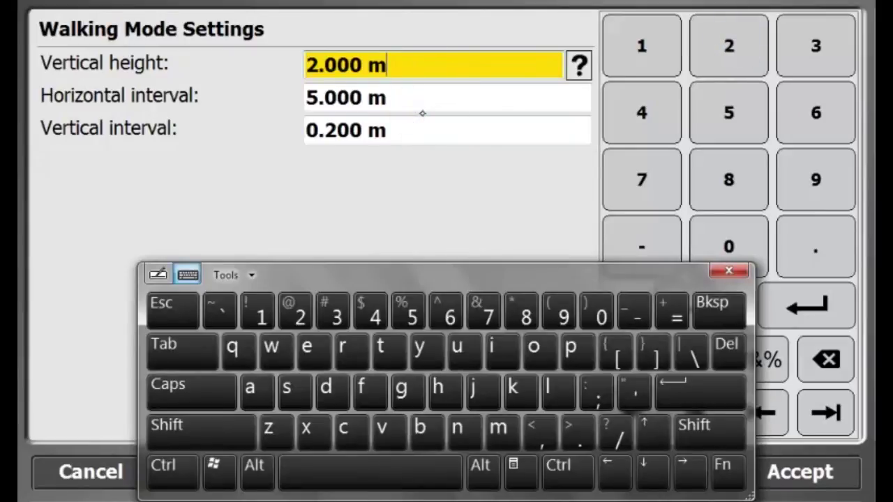
click(719, 311)
click(719, 311)
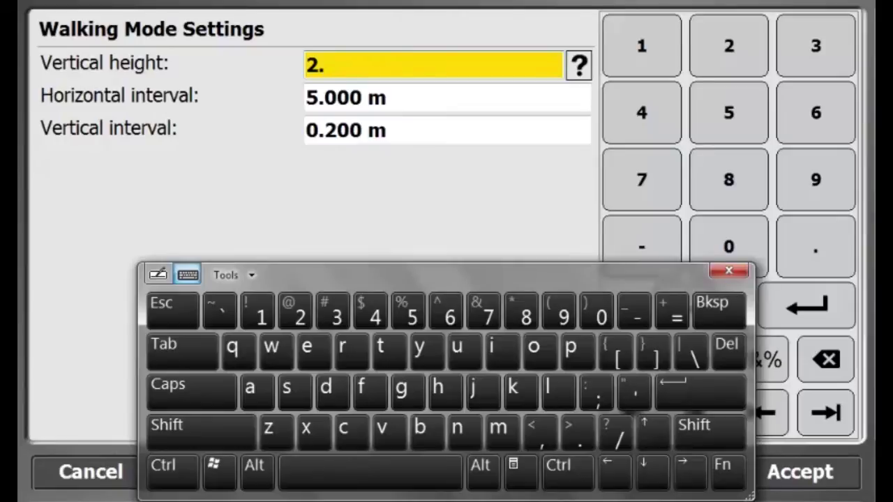
click(297, 310)
Step: Set the walking horizontal interval to 2.5
click(427, 98)
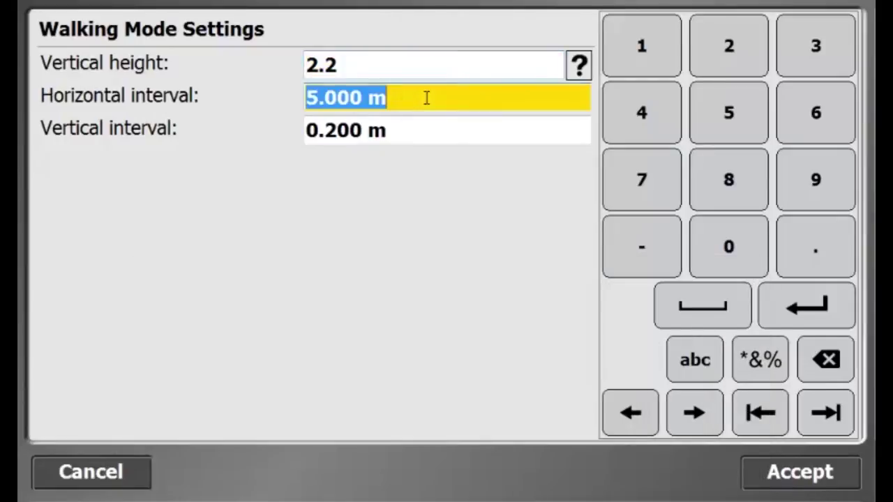
click(751, 44)
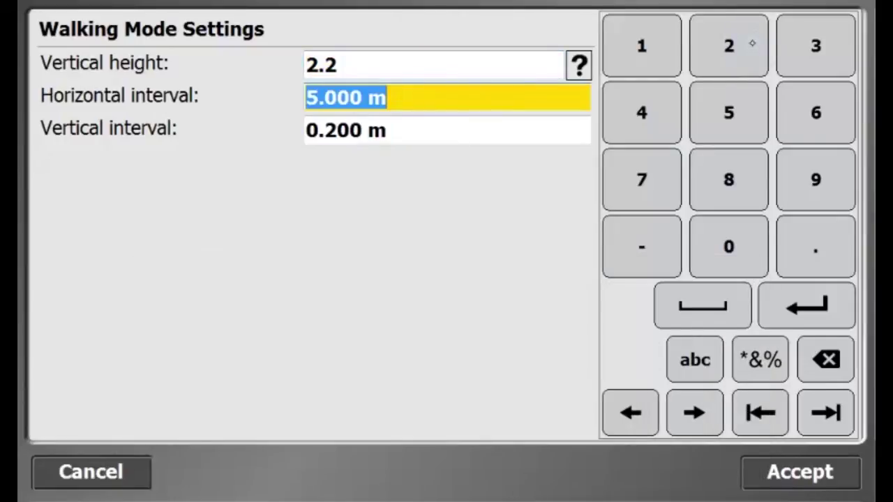
click(483, 100)
double_click(403, 105)
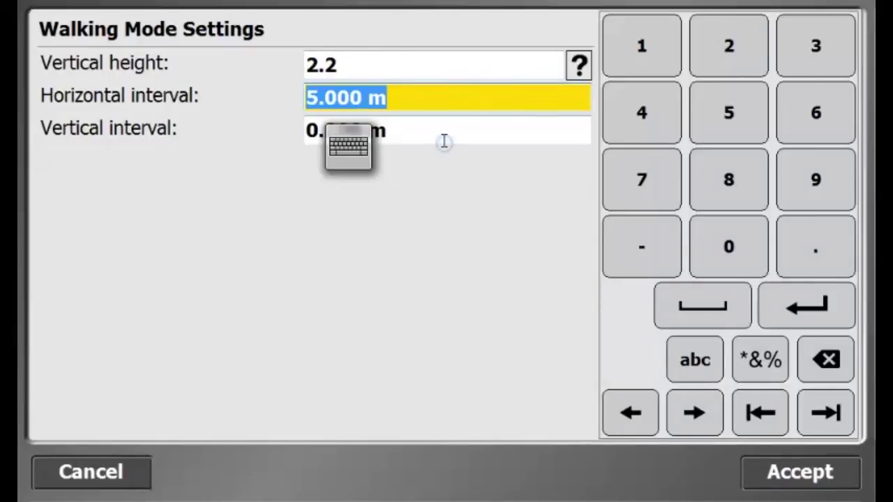
click(442, 139)
click(414, 95)
click(351, 98)
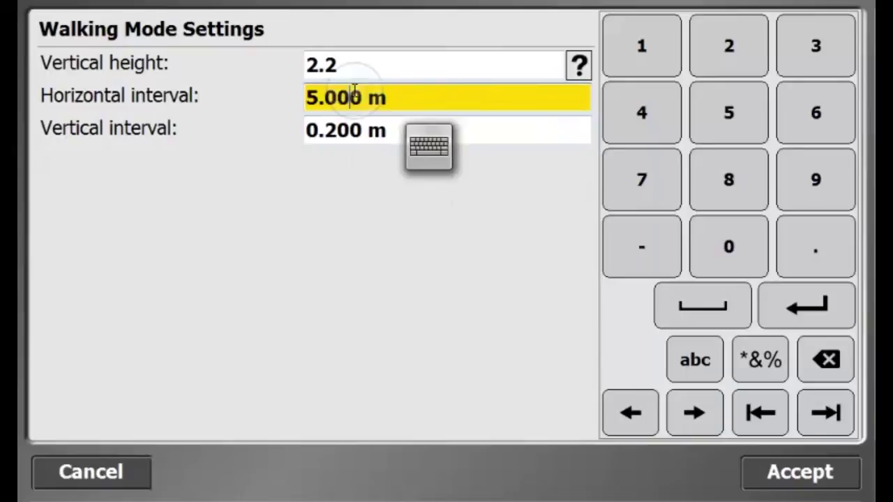
click(389, 148)
double_click(301, 98)
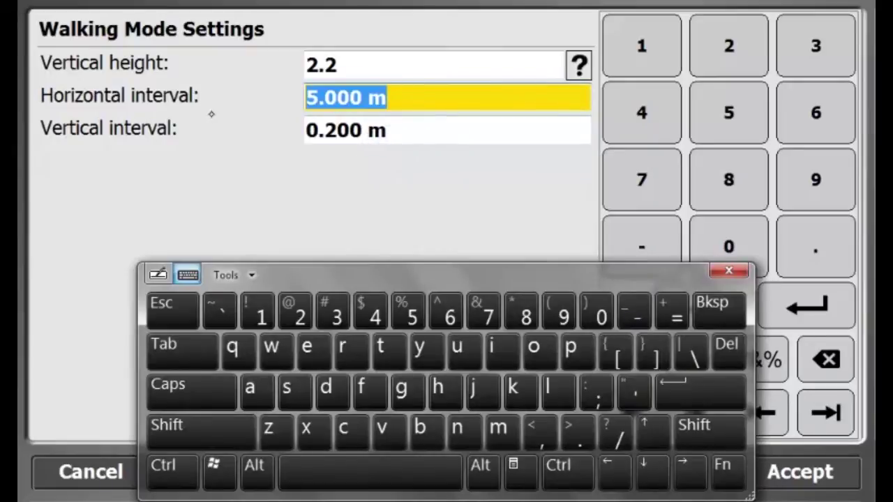
click(293, 311)
click(579, 433)
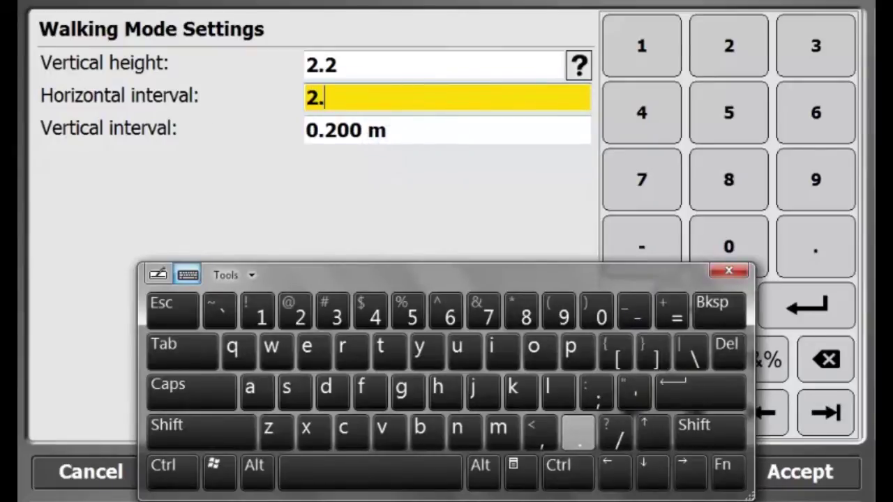
click(408, 311)
Step: Set the vertical interval to 0.5 and save the walking-mode settings
click(377, 140)
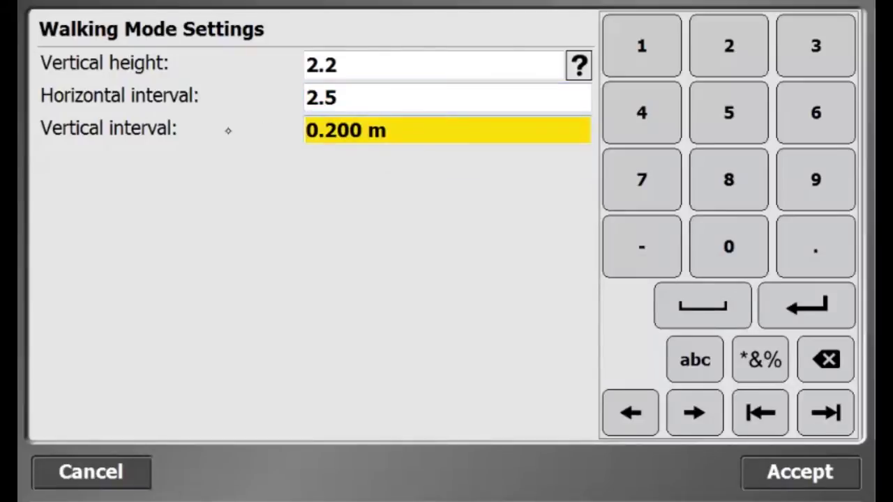
click(360, 132)
drag(360, 137, 283, 135)
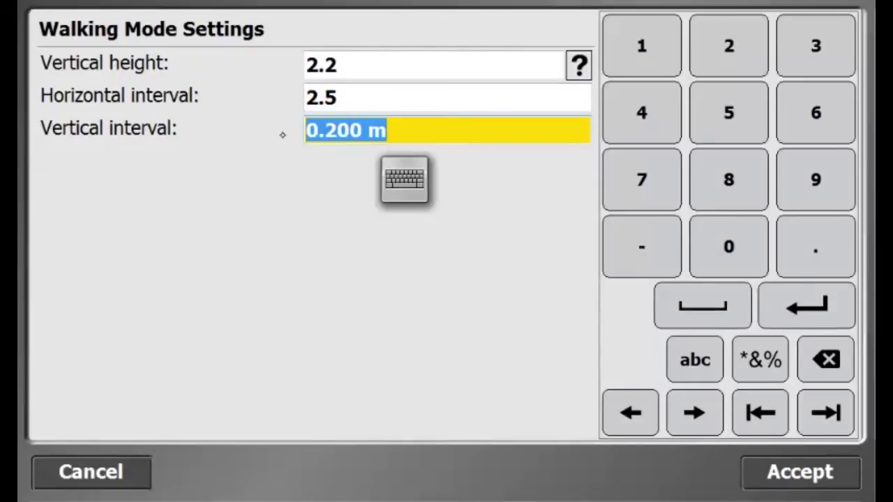
click(351, 179)
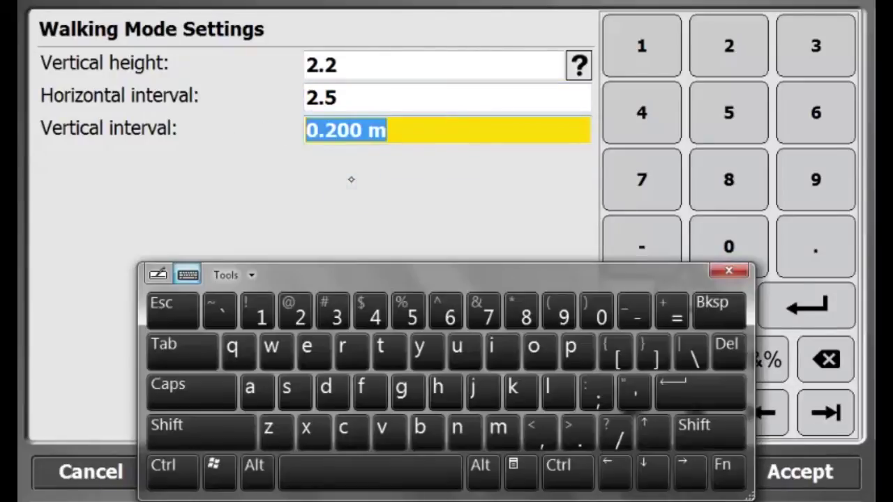
click(258, 311)
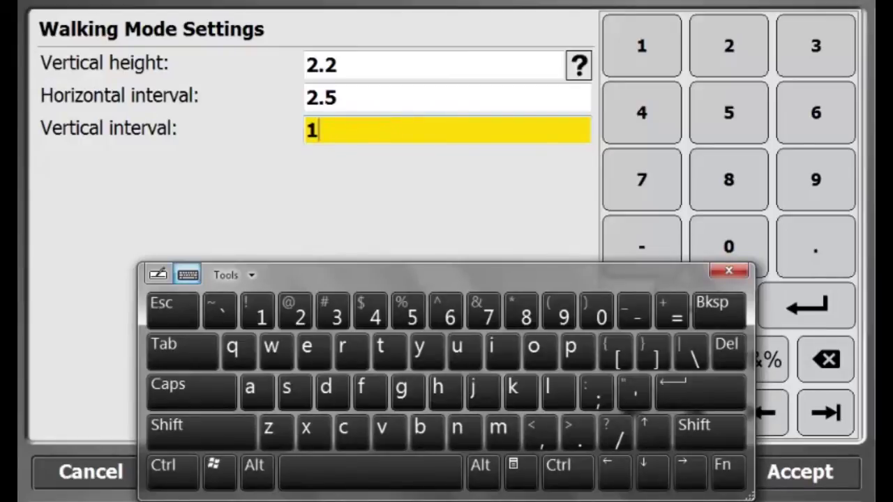
click(719, 310)
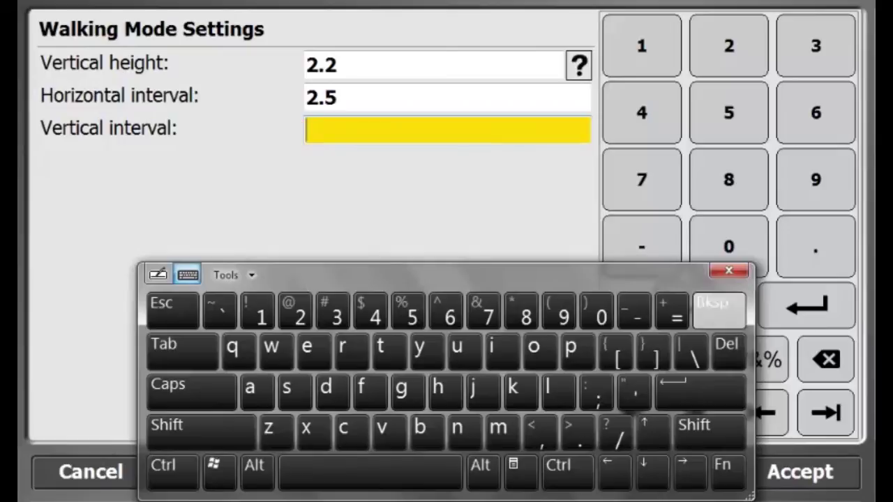
click(597, 311)
click(579, 433)
click(408, 310)
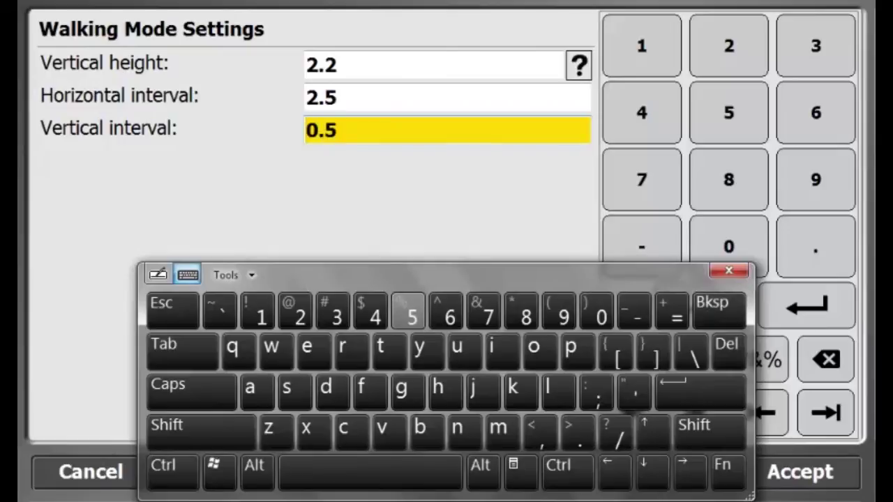
click(729, 270)
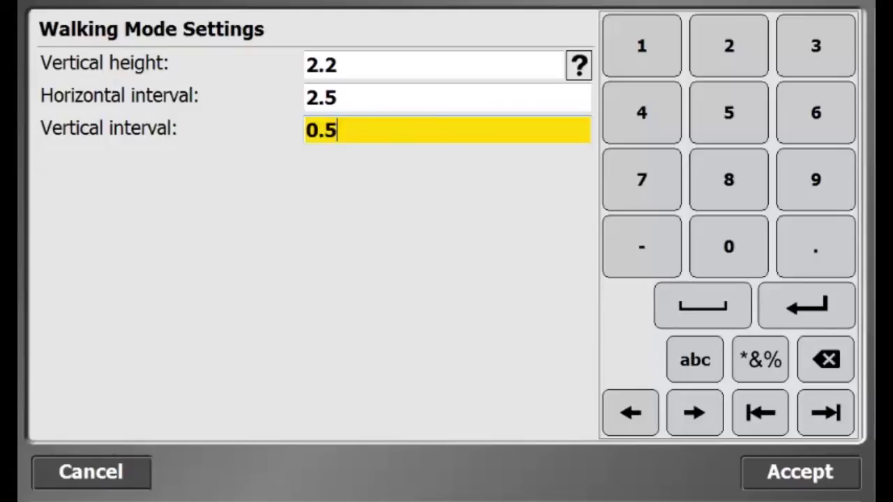
click(801, 472)
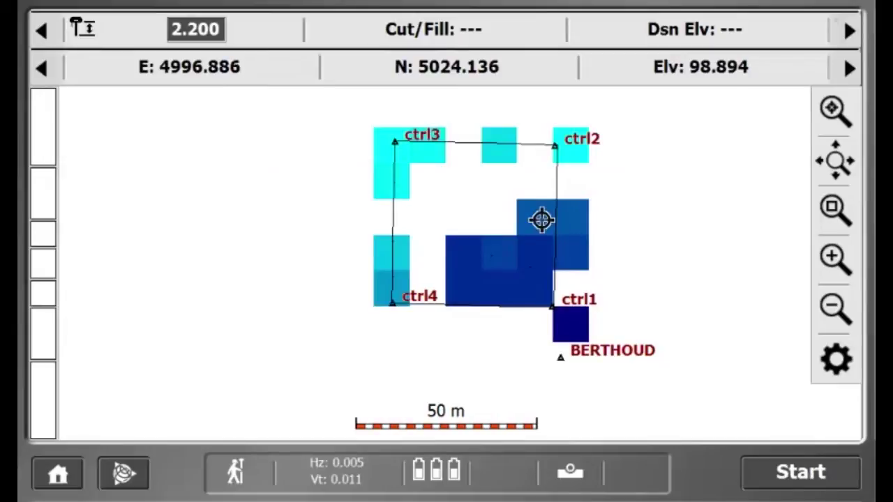
Step: Start walking-mode logging to cover the western interior toward ctrl4
click(800, 472)
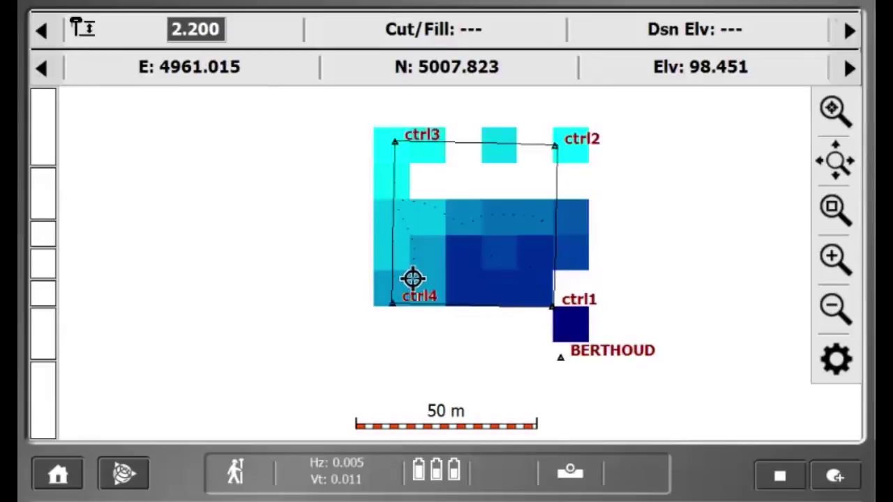
Step: Stop logging, then start a second walking run over the remaining uncovered area
click(780, 475)
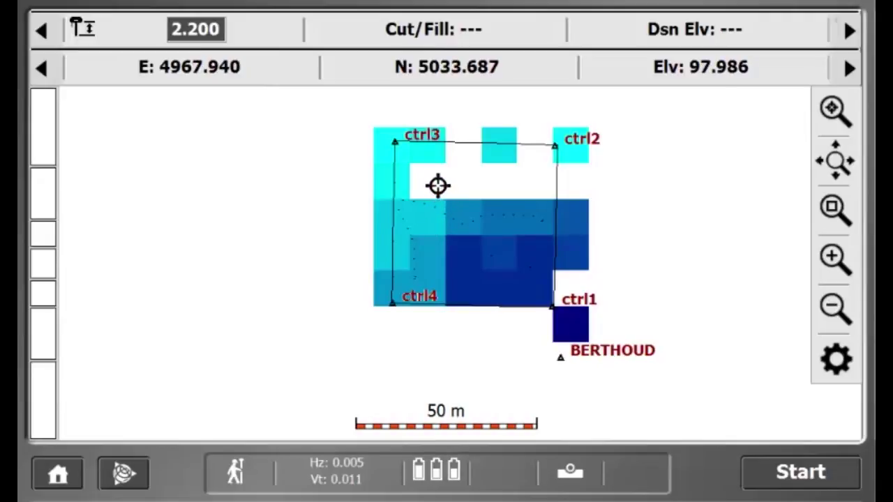
click(835, 481)
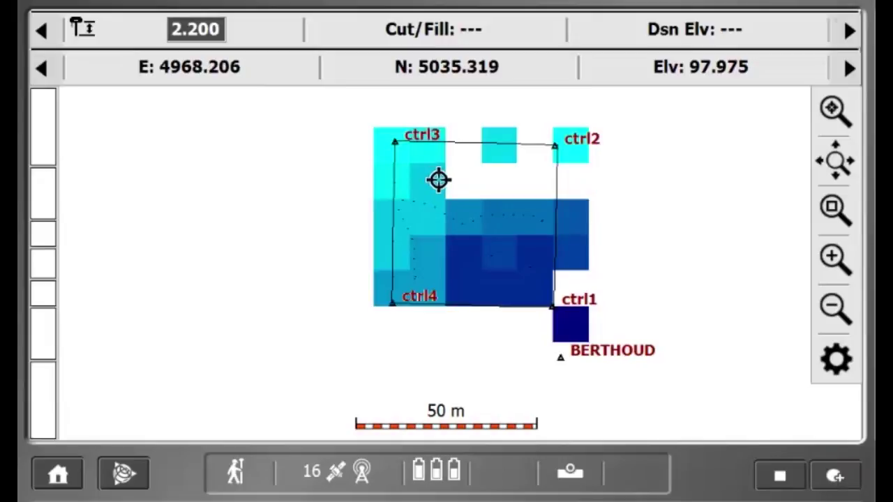